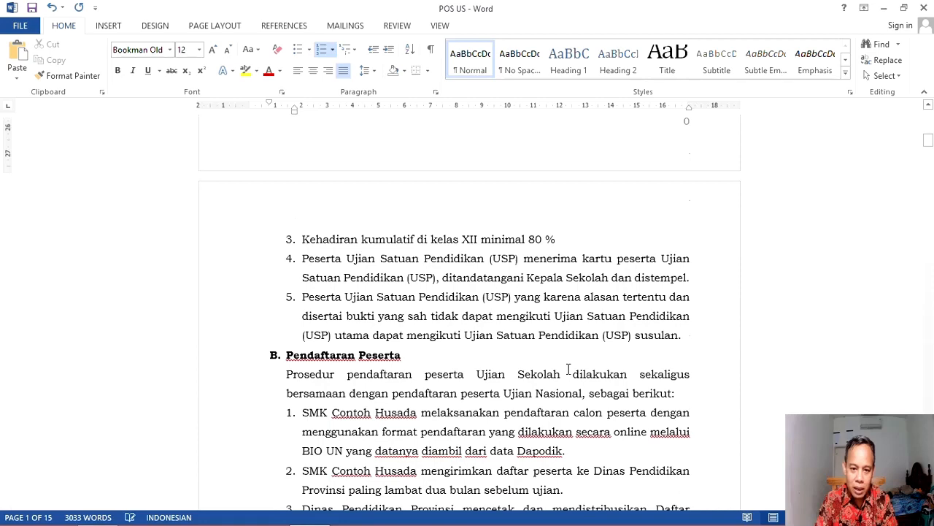
# Look through the POS US document to examine how the exam name is written across its sections.
pyautogui.scroll(-1, 568, 370)
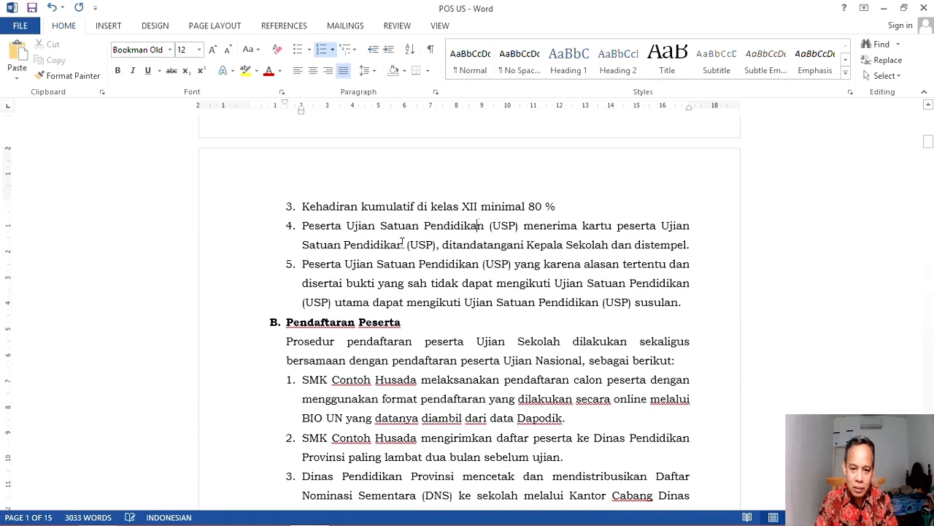
pyautogui.scroll(-12, 477, 270)
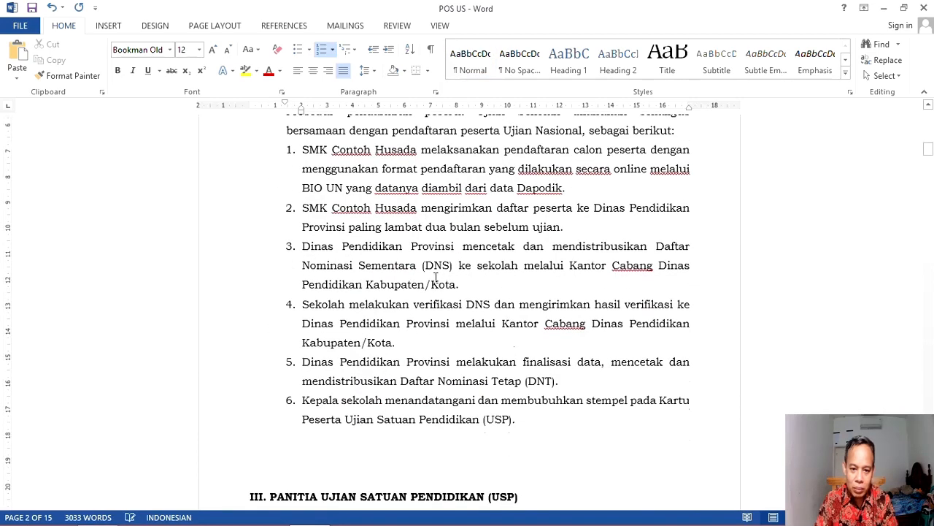
pyautogui.scroll(-12, 460, 396)
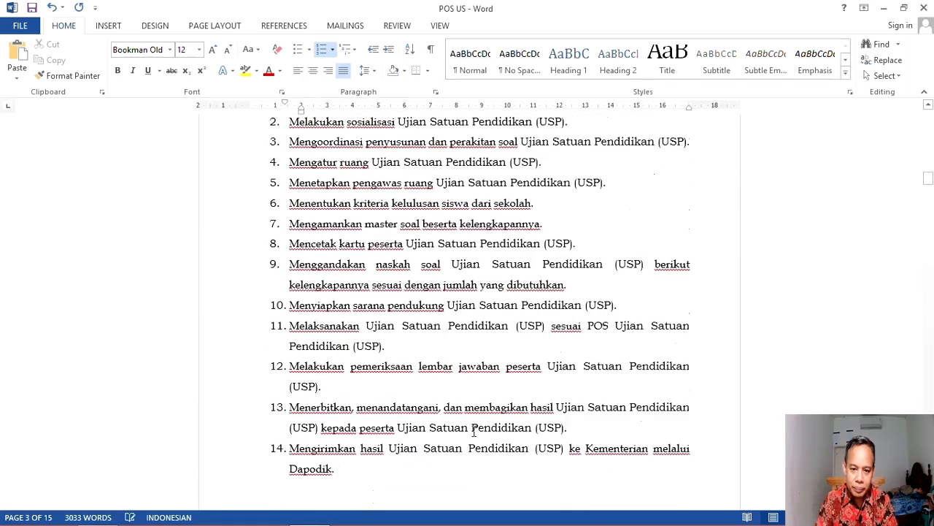
pyautogui.scroll(-4, 584, 350)
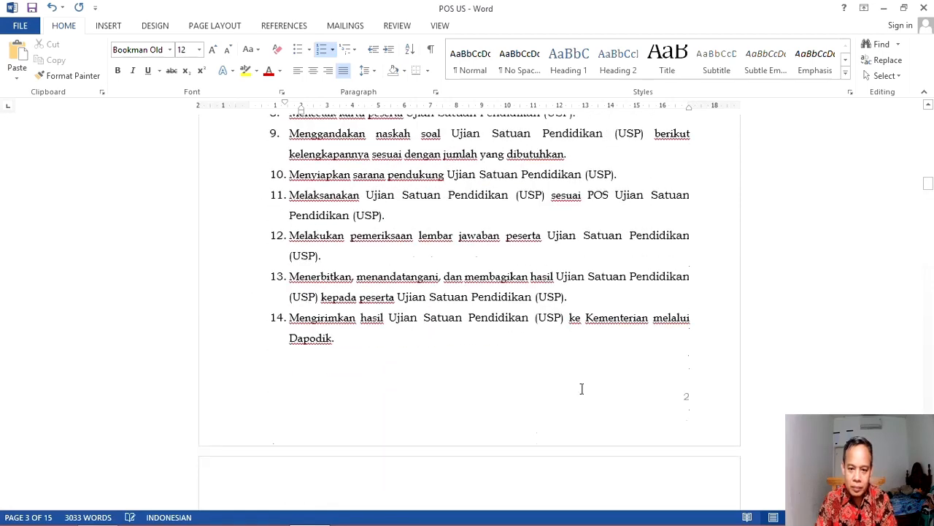
pyautogui.scroll(5, 885, 386)
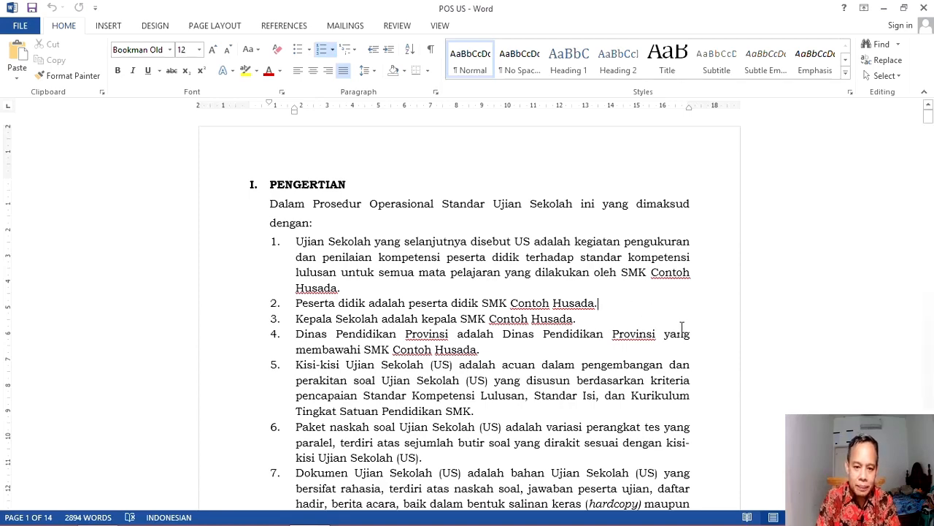
pyautogui.scroll(-2, 356, 267)
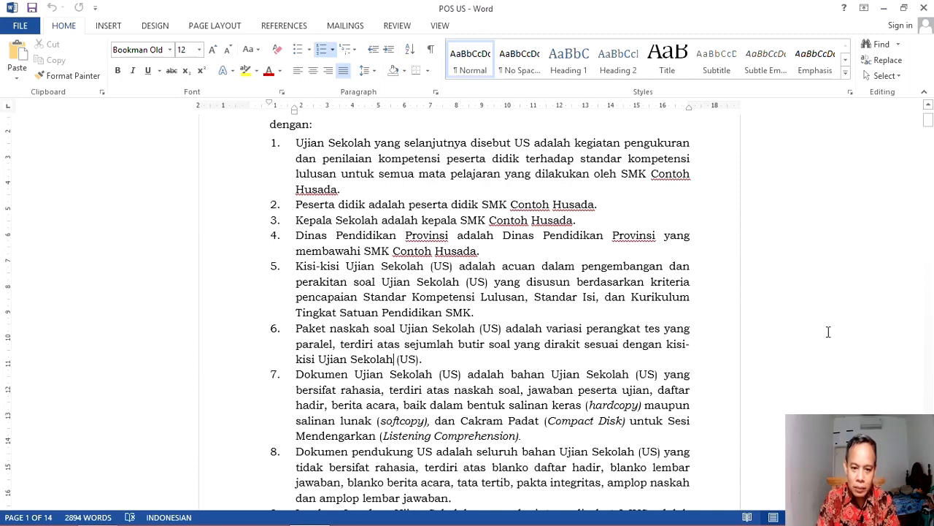
pyautogui.scroll(-6, 828, 329)
pyautogui.moveTo(930, 136); pyautogui.dragTo(929, 113)
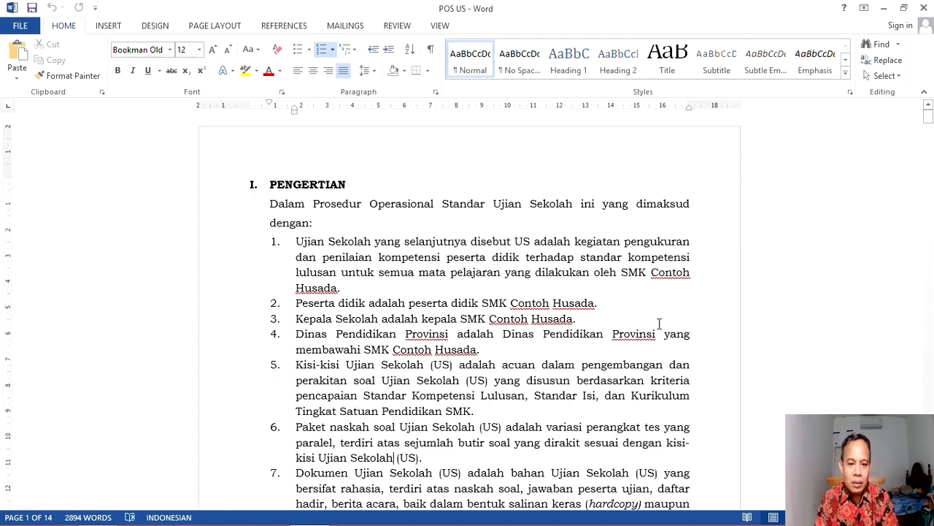
# Replace every occurrence of "Ujian Sekolah (US)" in the document with "Ujian Satuan Pendidikan (USP)" and close Find and Replace.
pyautogui.click(888, 61)
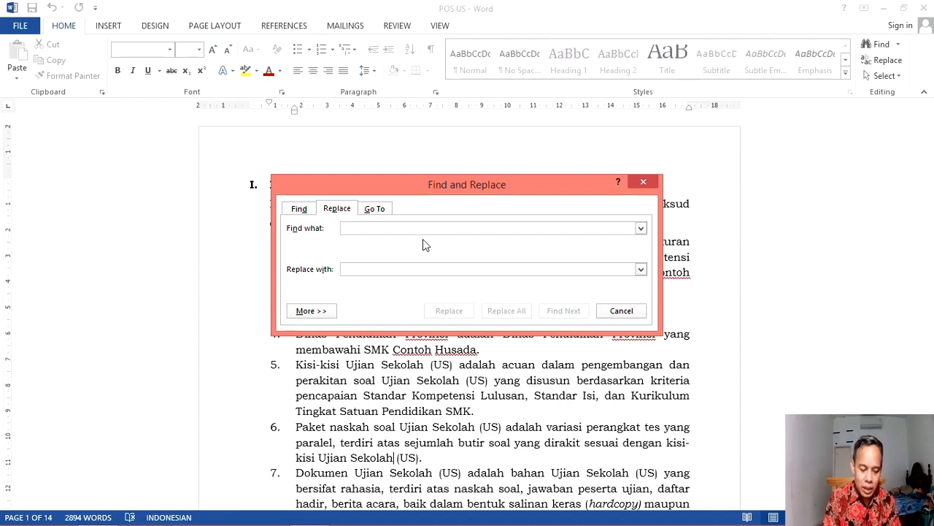
pyautogui.write('Ujia')
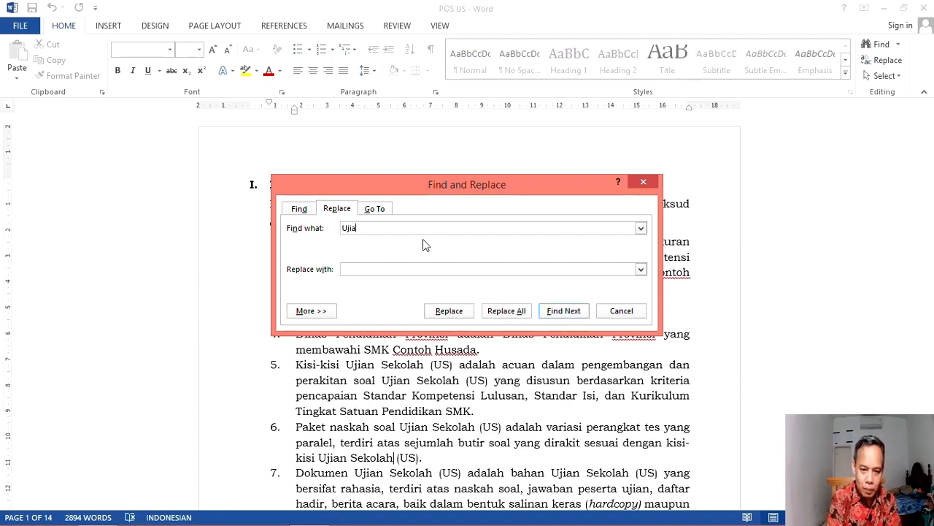
pyautogui.write('n Sekolah (US')
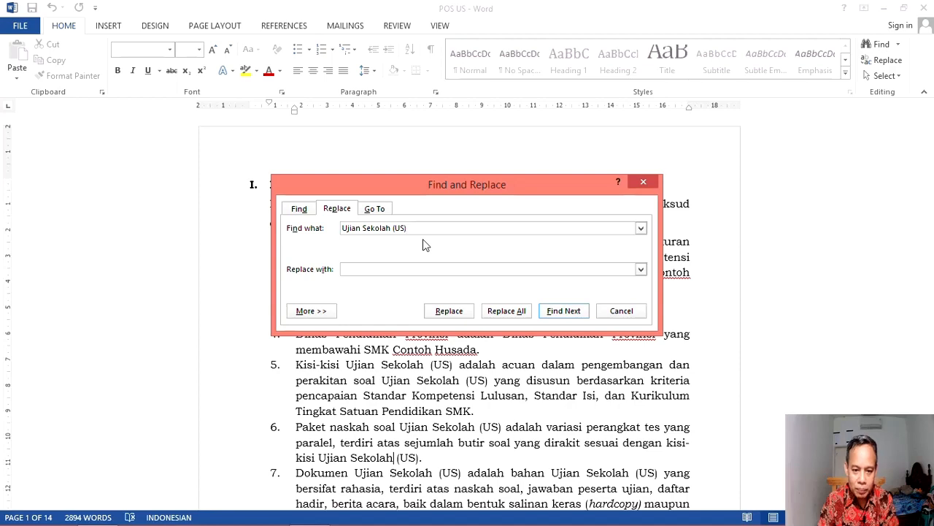
pyautogui.click(460, 270)
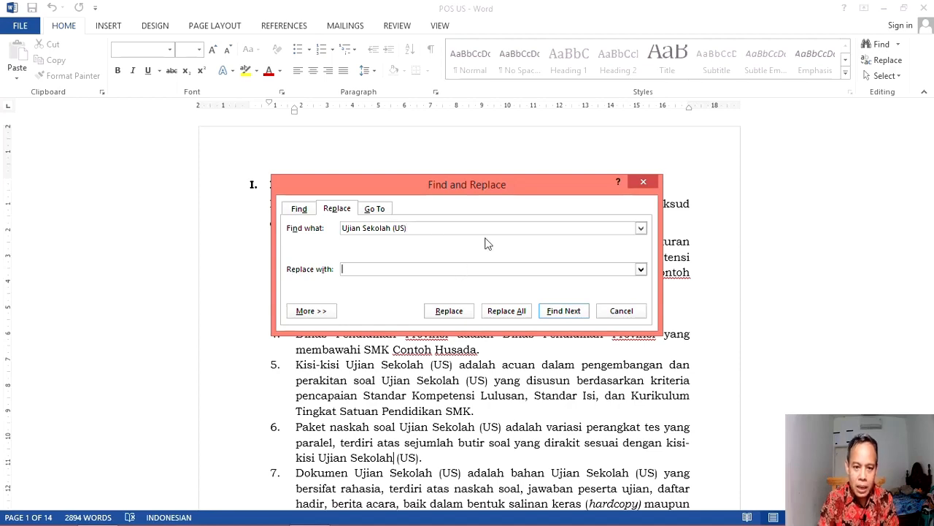
pyautogui.write('Ujian ')
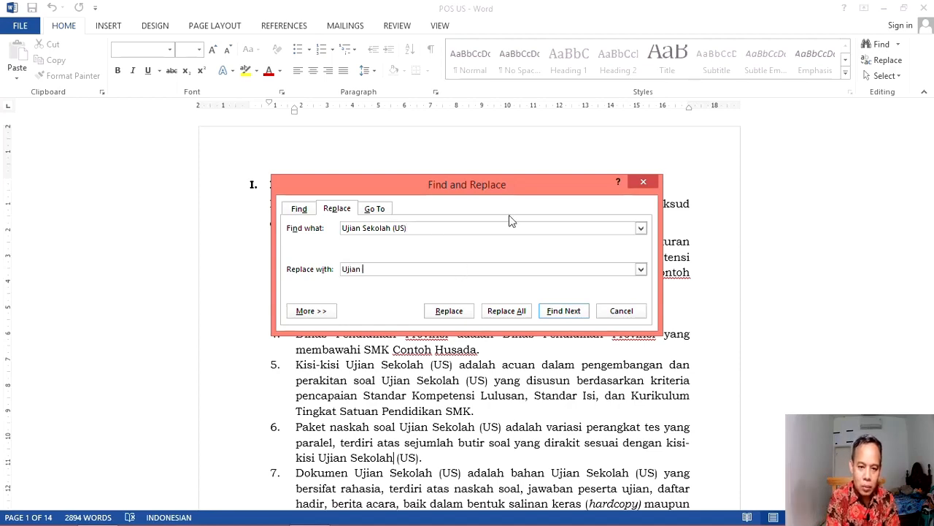
pyautogui.write('Satuan P')
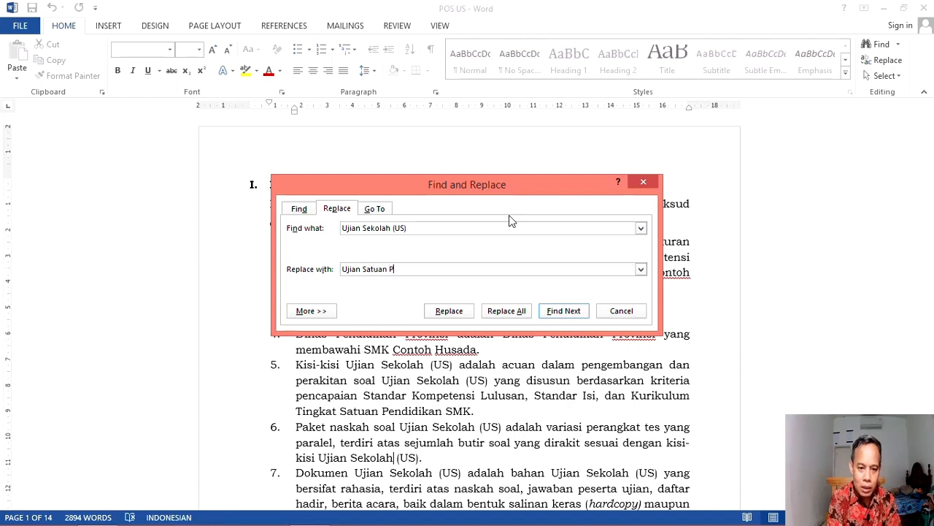
pyautogui.write('endidikan')
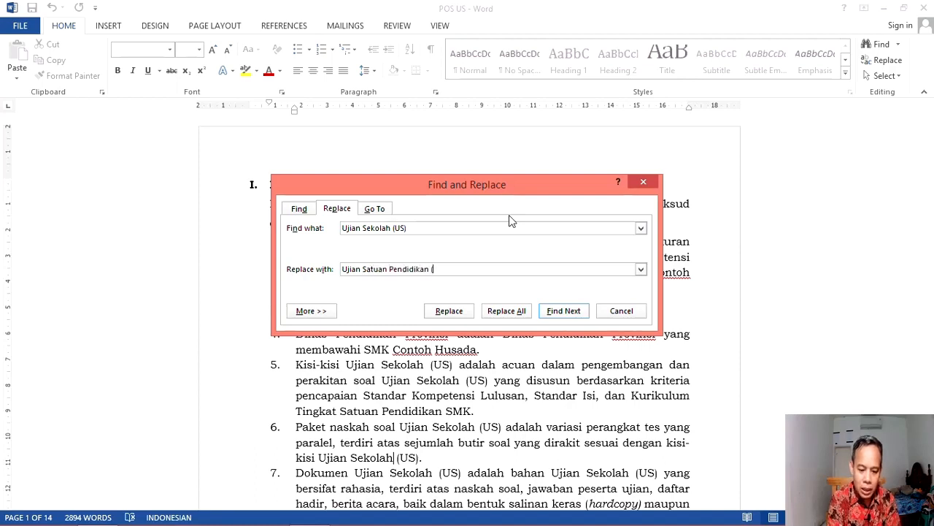
pyautogui.write(' (USP')
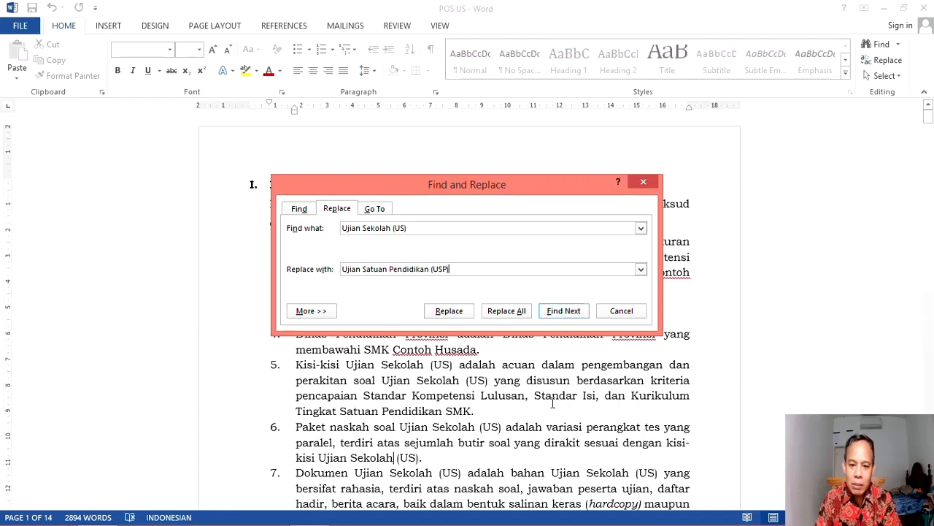
pyautogui.click(521, 313)
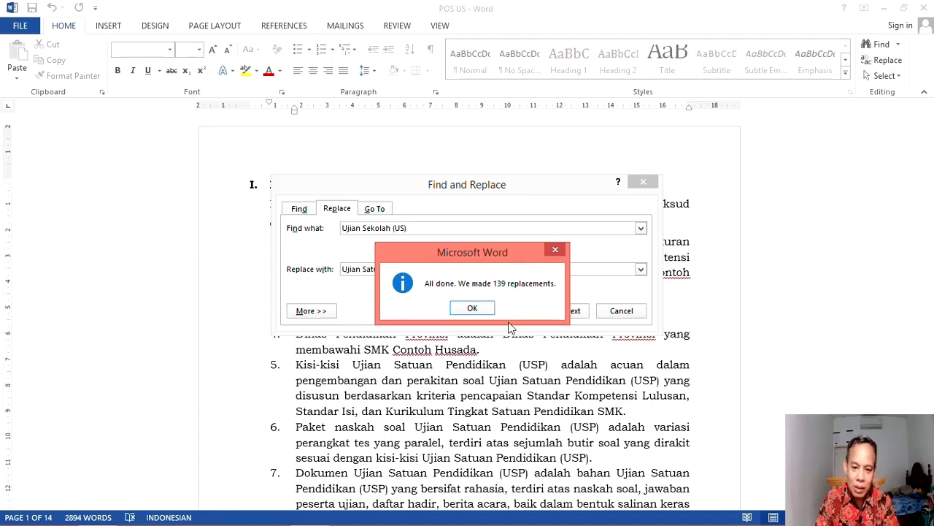
pyautogui.click(472, 308)
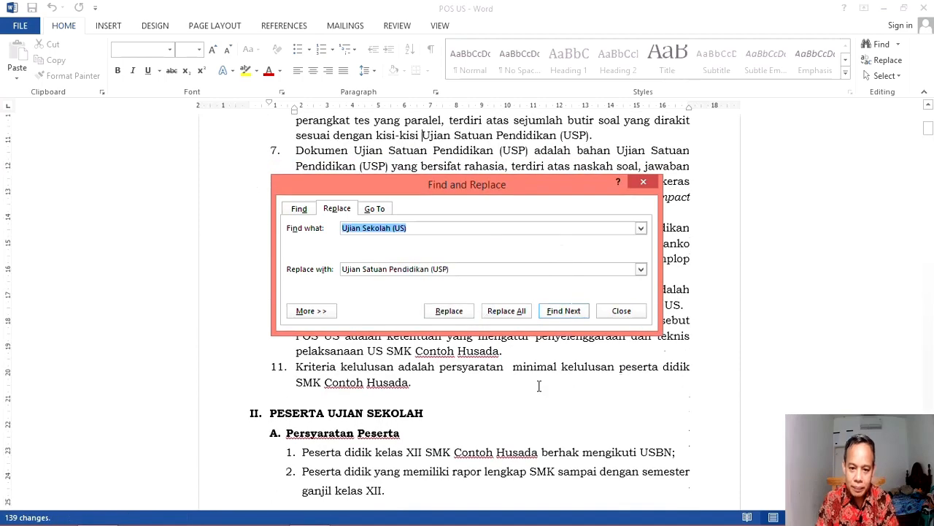
pyautogui.click(641, 311)
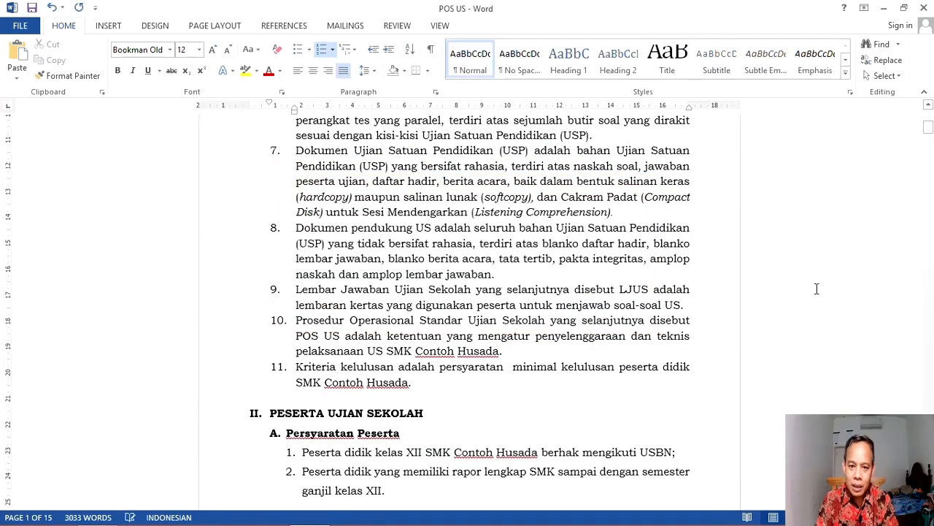
# Check the replaced exam name throughout the first three pages, then return to the beginning of the document.
pyautogui.scroll(7, 735, 336)
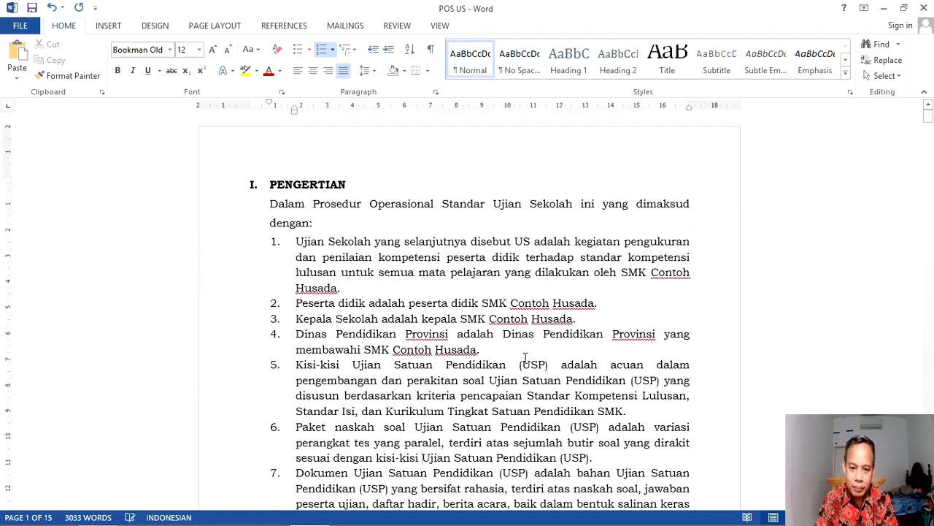
pyautogui.scroll(-2, 497, 329)
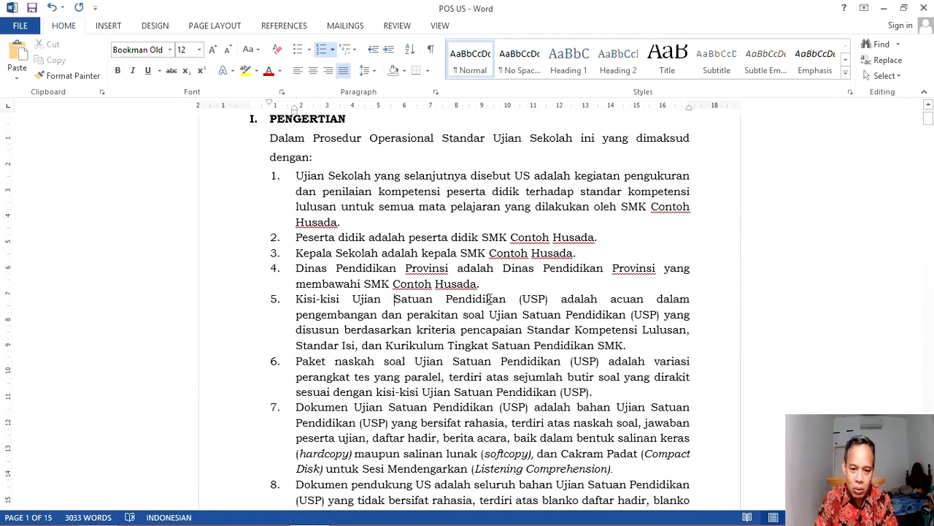
pyautogui.scroll(-6, 567, 362)
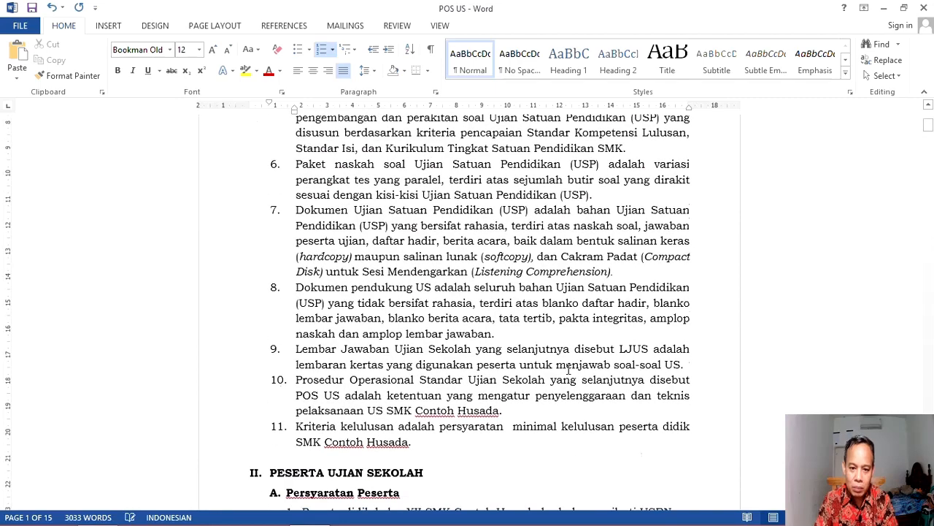
pyautogui.scroll(-12, 568, 369)
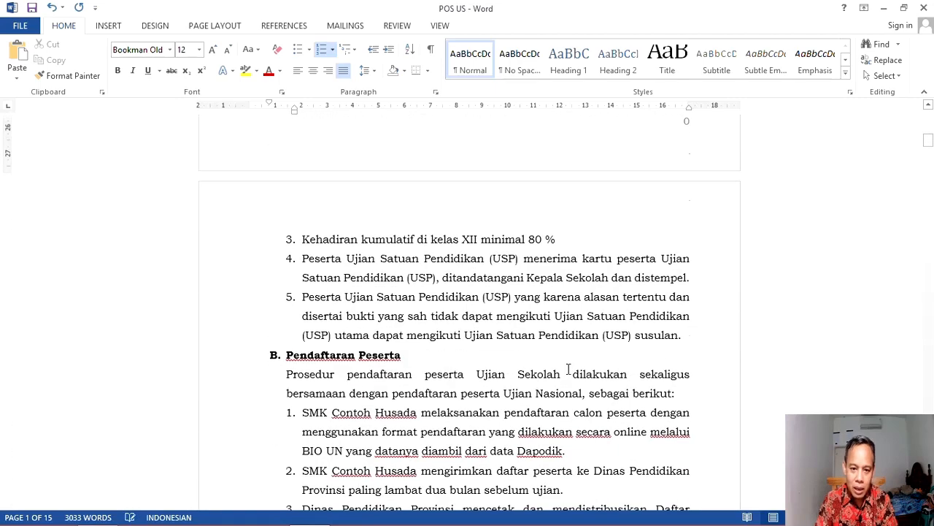
pyautogui.scroll(-1, 568, 370)
pyautogui.click(481, 226)
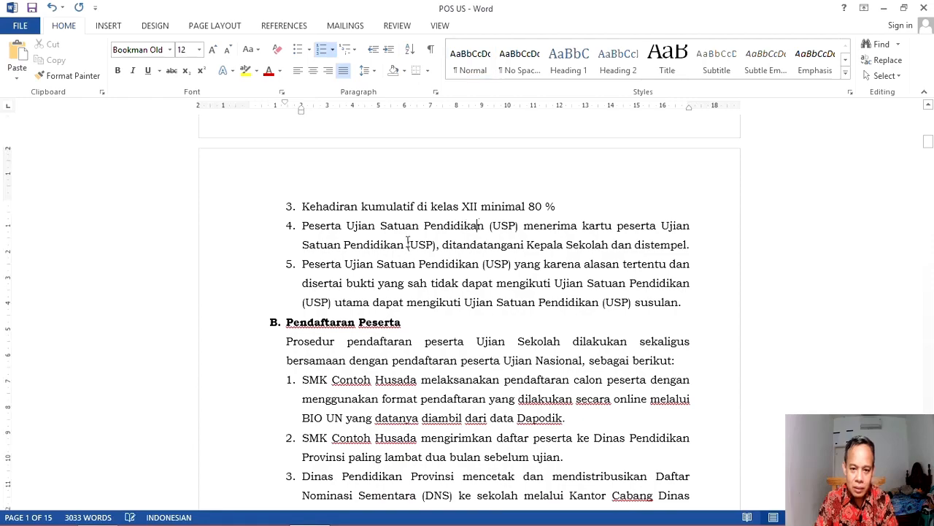
pyautogui.scroll(-6, 507, 338)
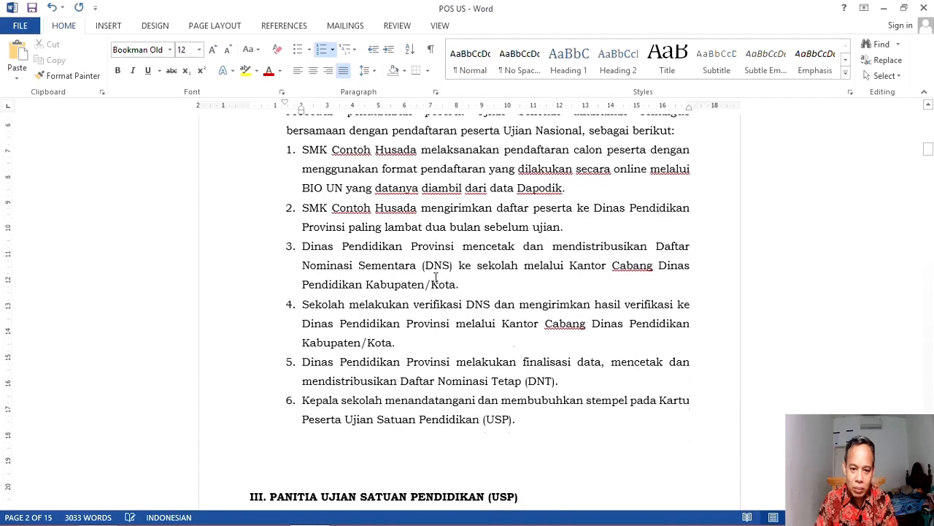
pyautogui.scroll(-20, 436, 277)
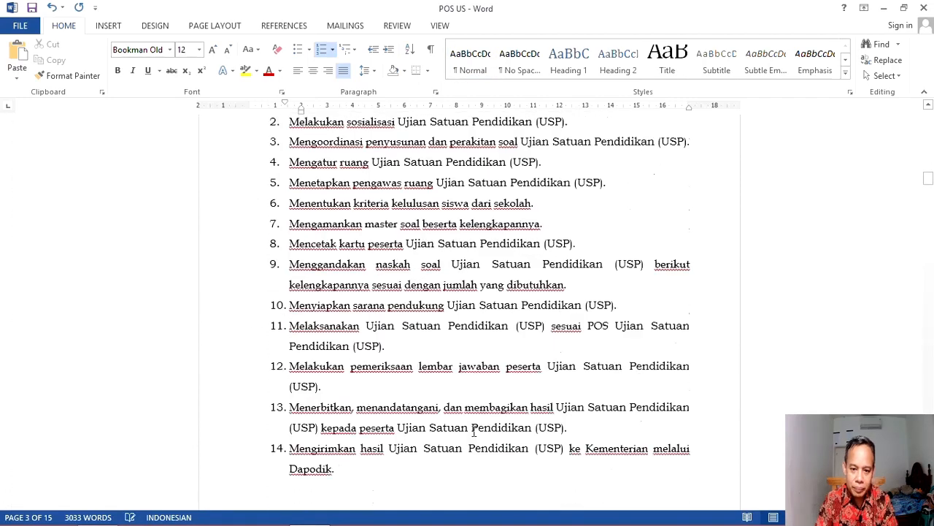
pyautogui.scroll(-4, 582, 388)
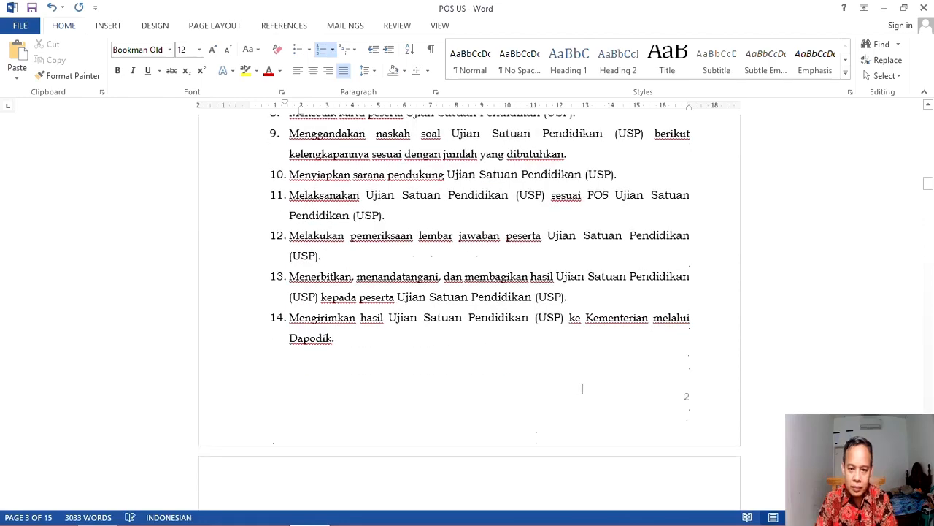
pyautogui.scroll(5, 927, 183)
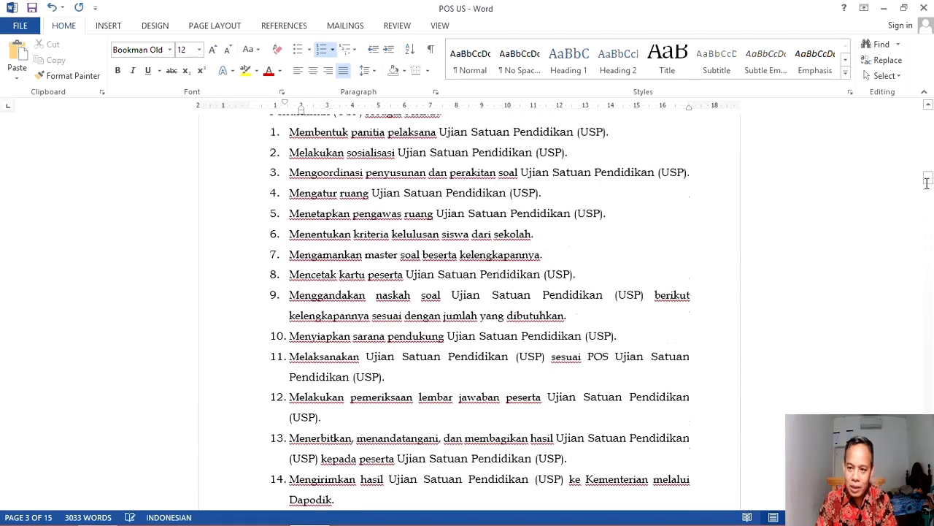
pyautogui.moveTo(927, 183); pyautogui.dragTo(927, 117)
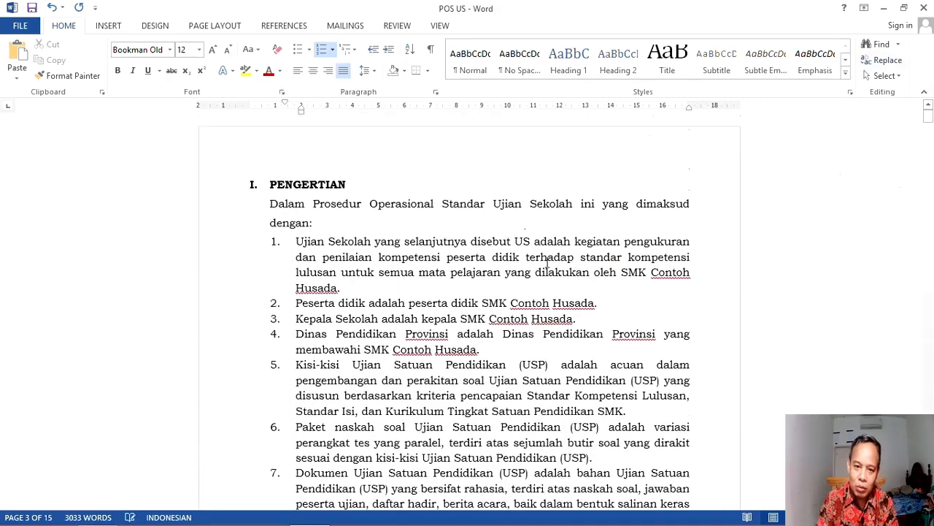